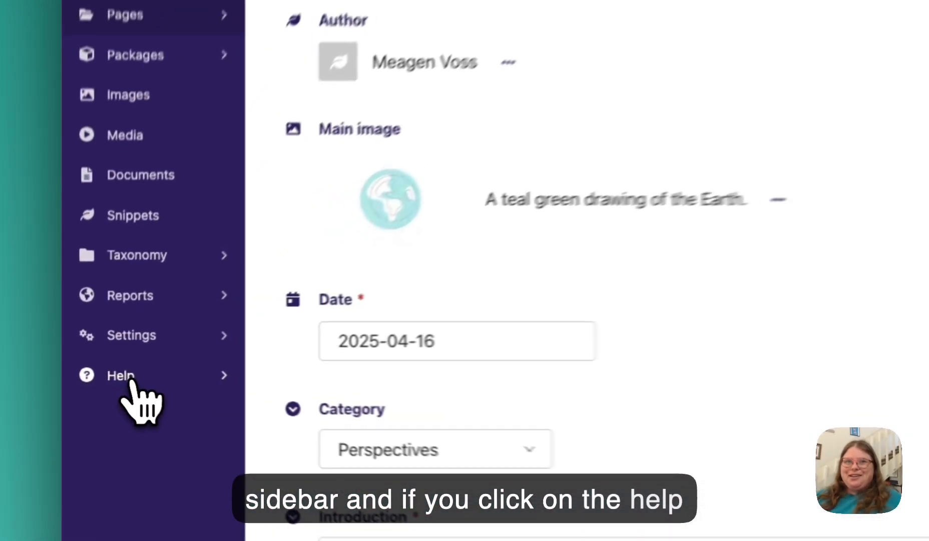
Step: Open the keyboard shortcuts reference from the help section and review the listed common, action and text formatting shortcuts
click(93, 375)
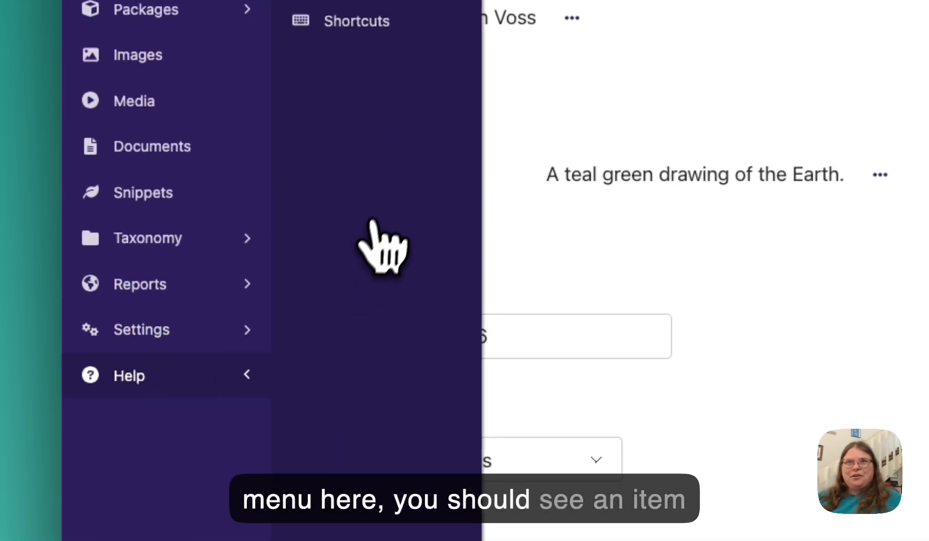
click(386, 27)
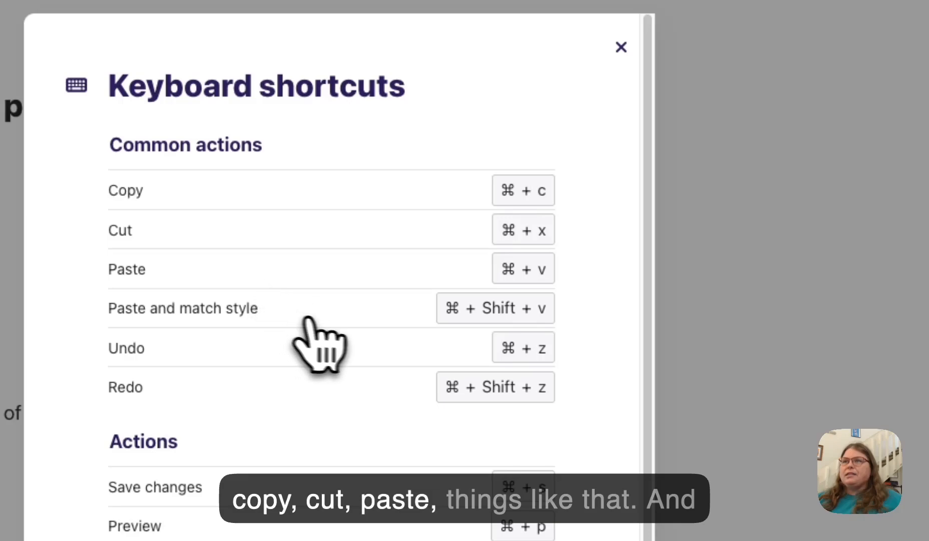
scroll(615, 375, down, 5)
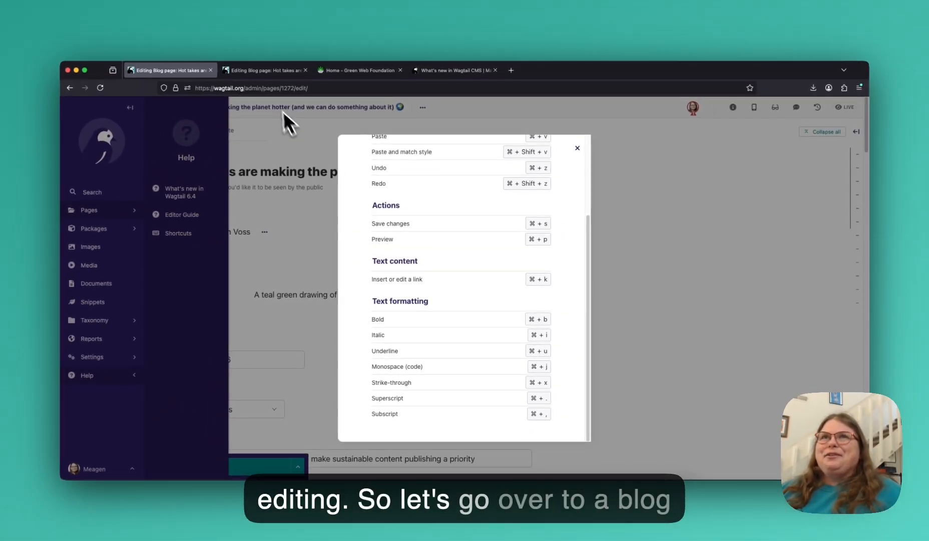
Step: Switch to the second editing tab of the hot takes blog post and find its Standalone CTA block
click(255, 73)
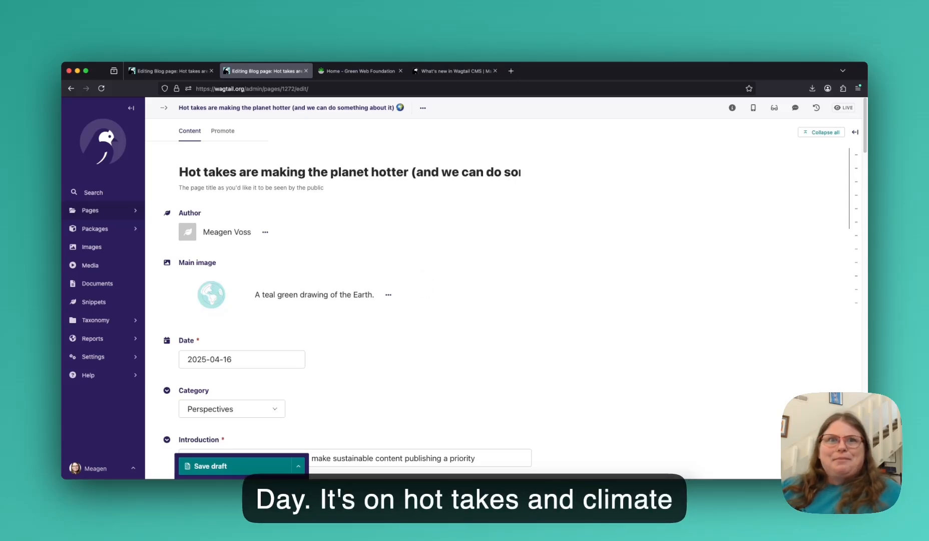
scroll(351, 300, down, 5)
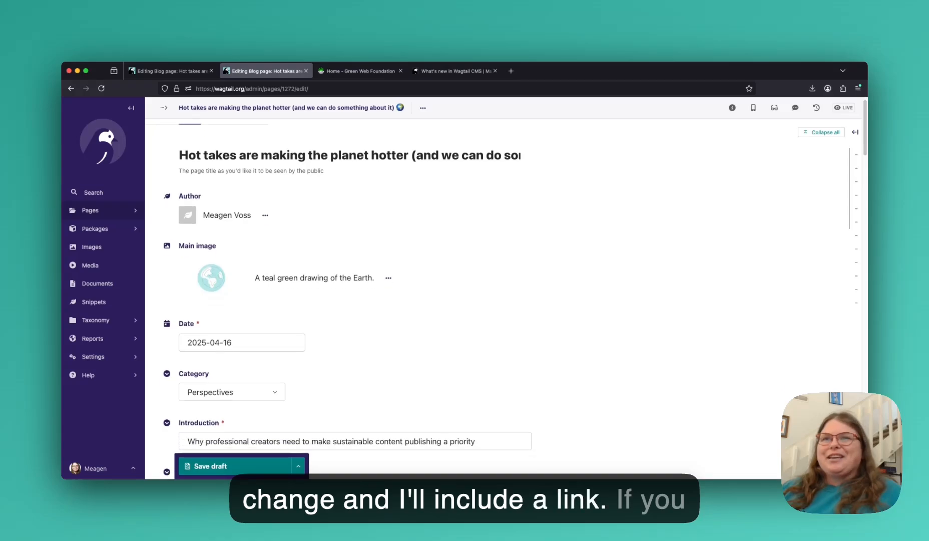
scroll(424, 273, down, 5)
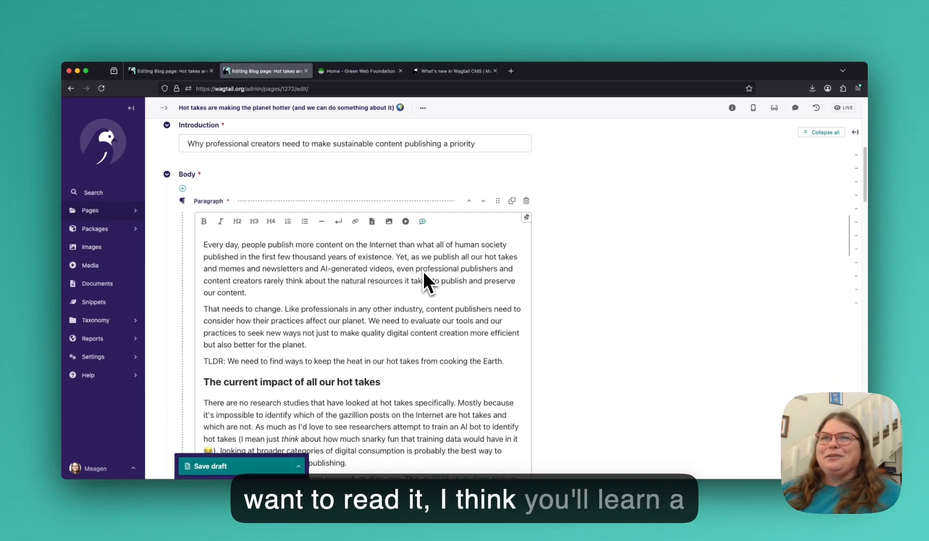
scroll(424, 272, down, 7)
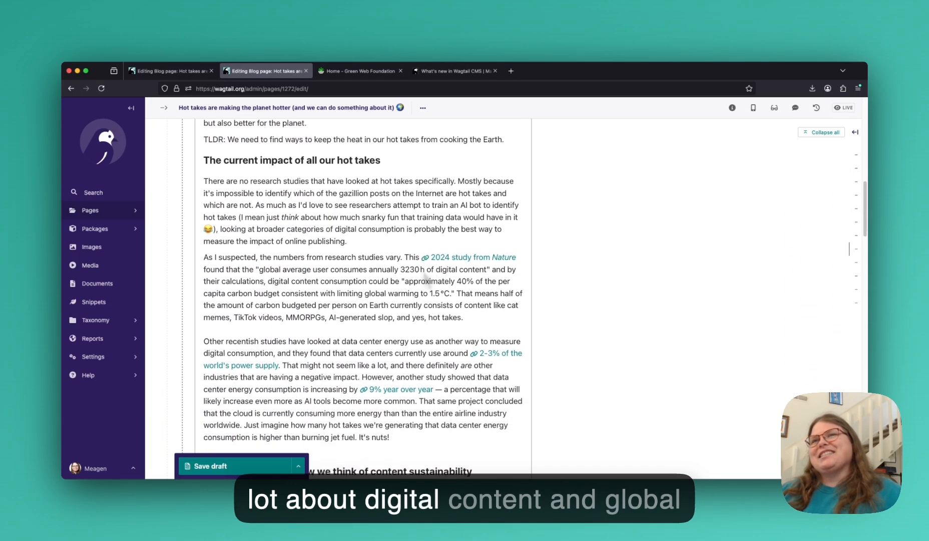
scroll(850, 249, down, 12)
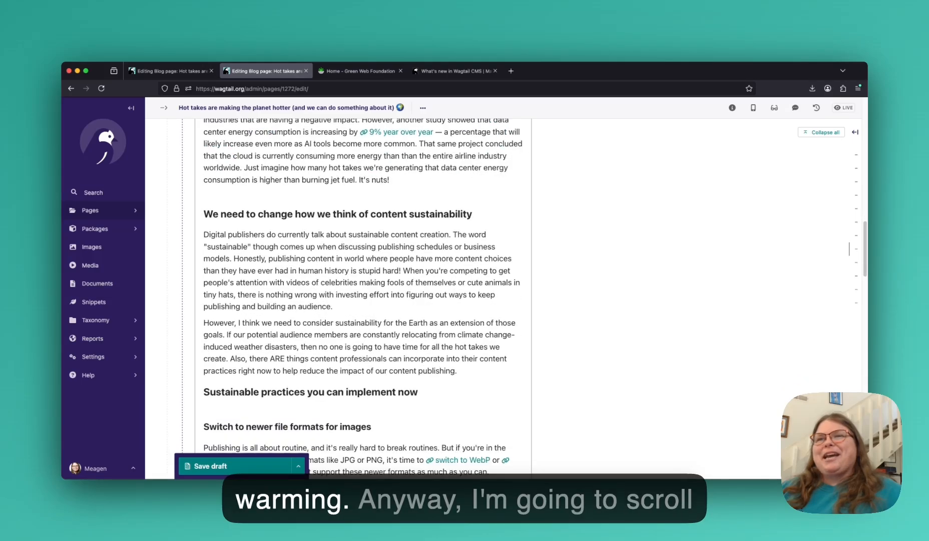
scroll(424, 273, down, 15)
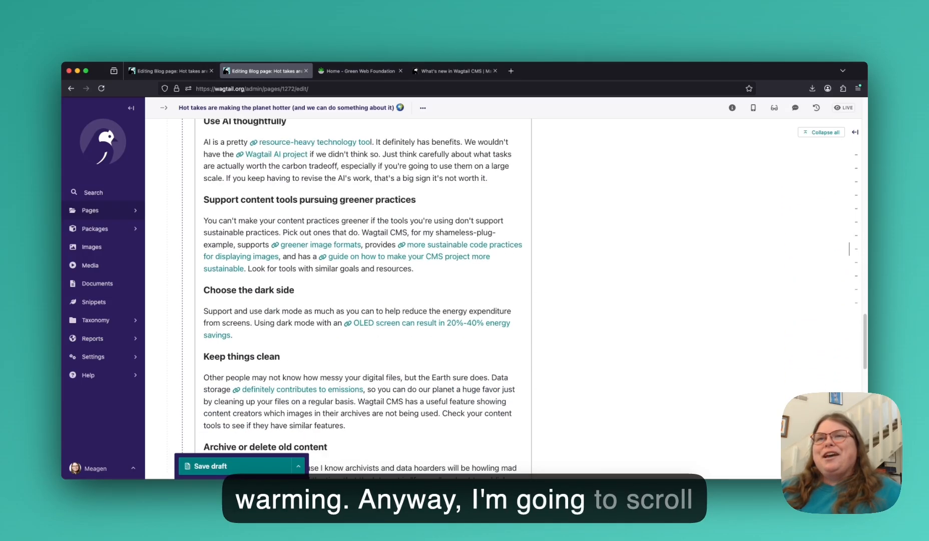
scroll(423, 283, down, 2)
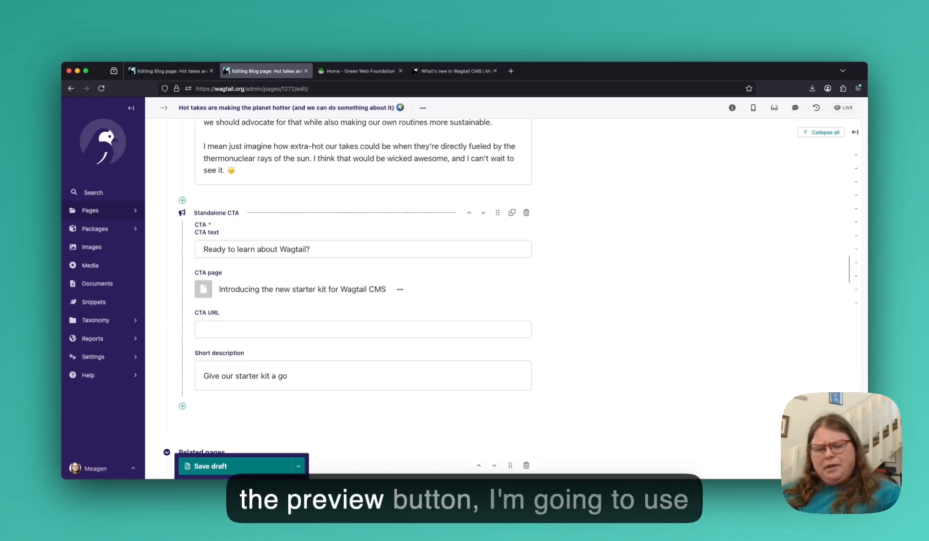
Step: Toggle the page preview on and off, leave it open, and bring the call to action into view in the preview
key(super+p)
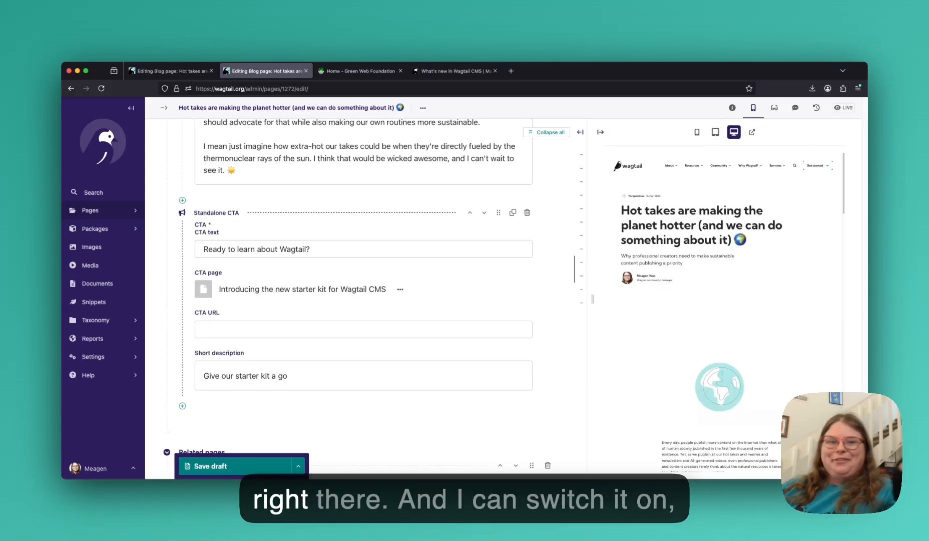
key(super+p)
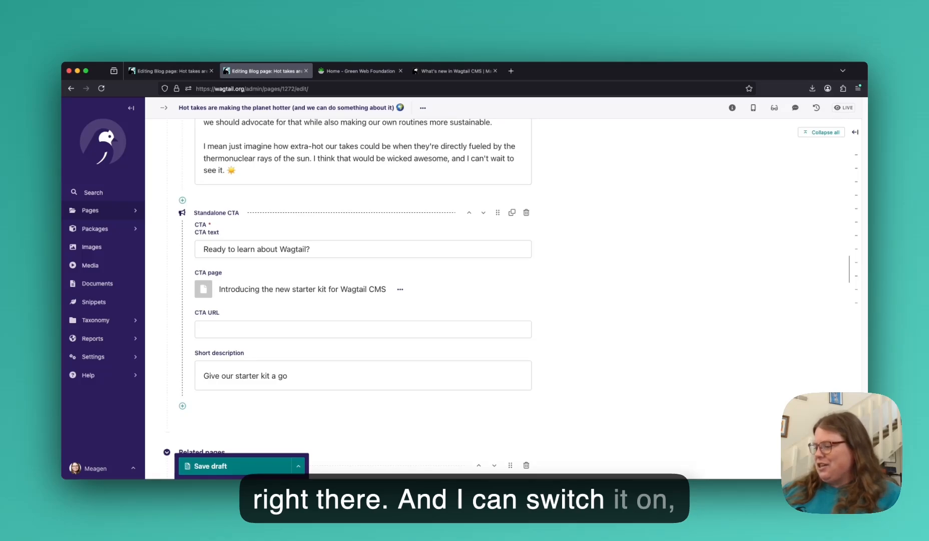
key(super+p)
key(super+p)
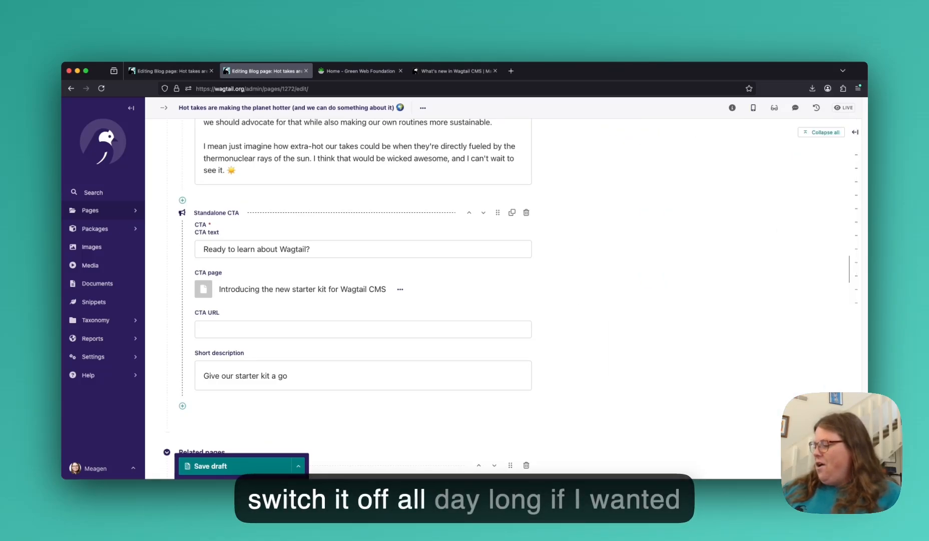
key(super+p)
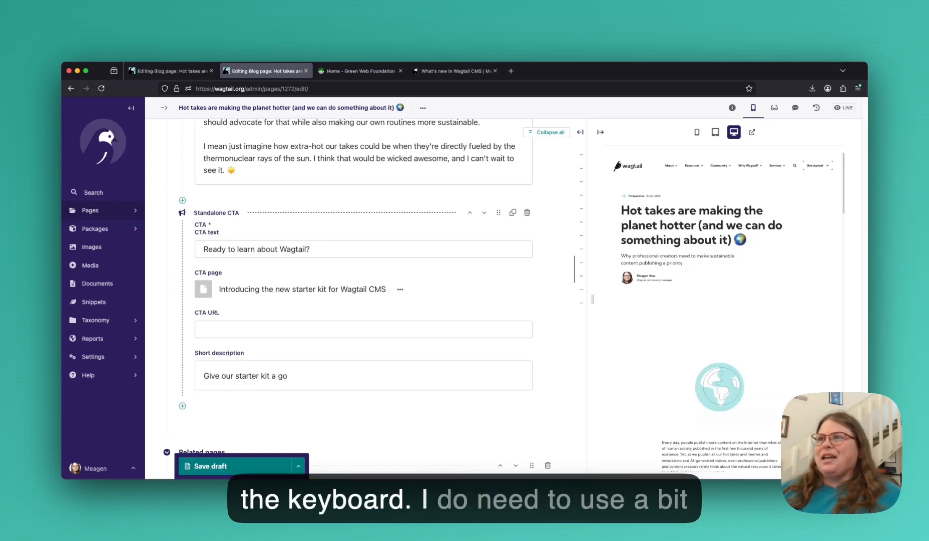
scroll(656, 251, down, 5)
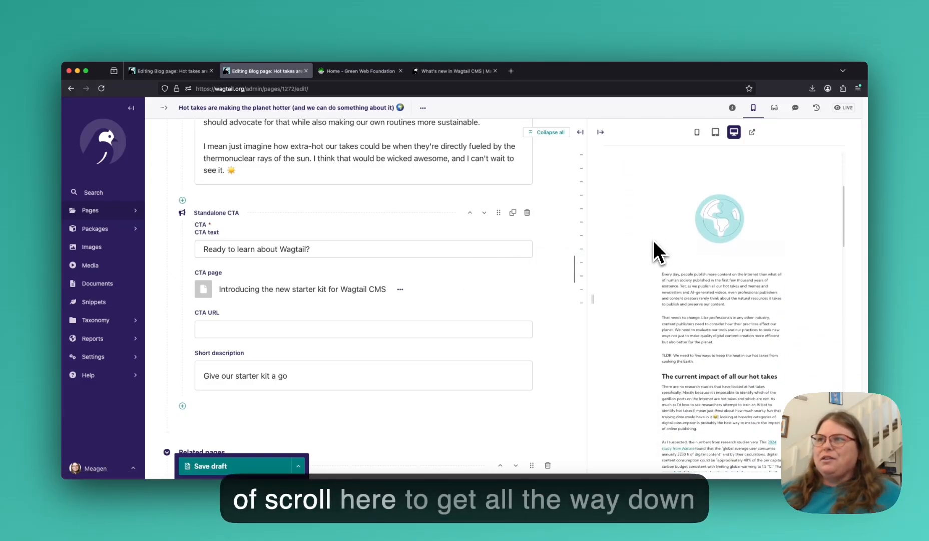
scroll(655, 243, down, 15)
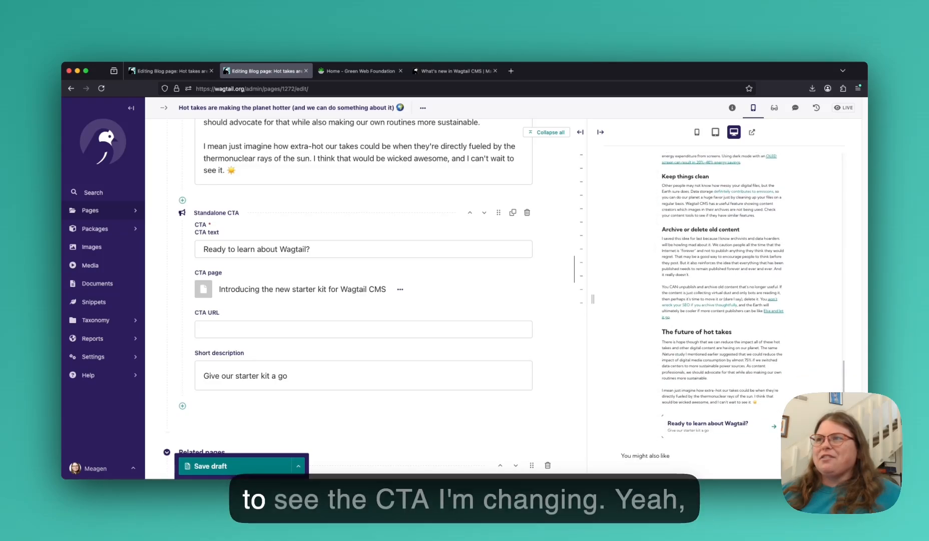
scroll(653, 239, down, 5)
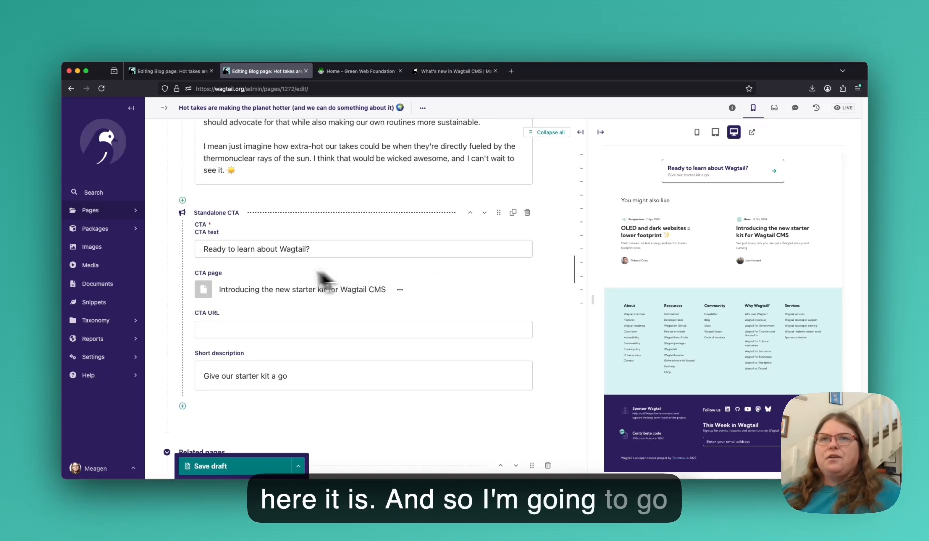
drag(254, 248, 173, 256)
key(shift+super+Right)
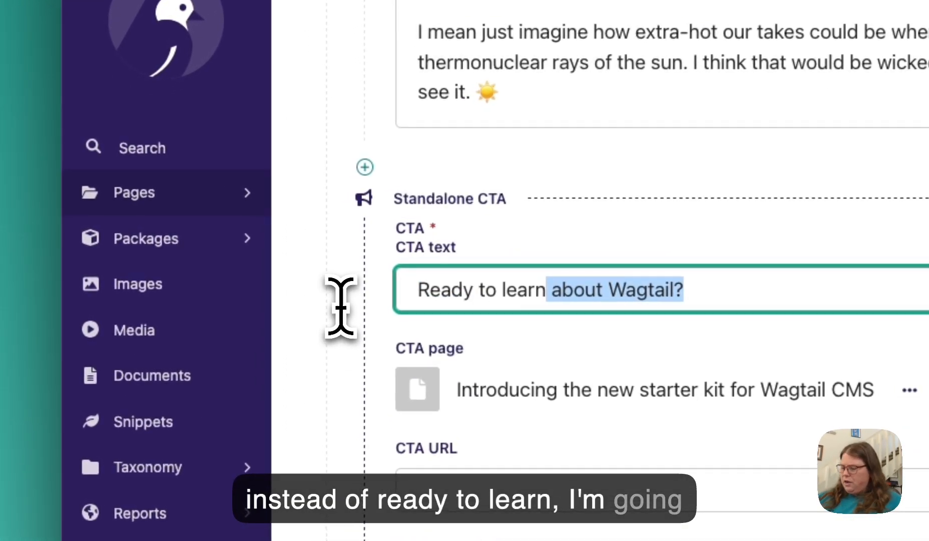
text(C)
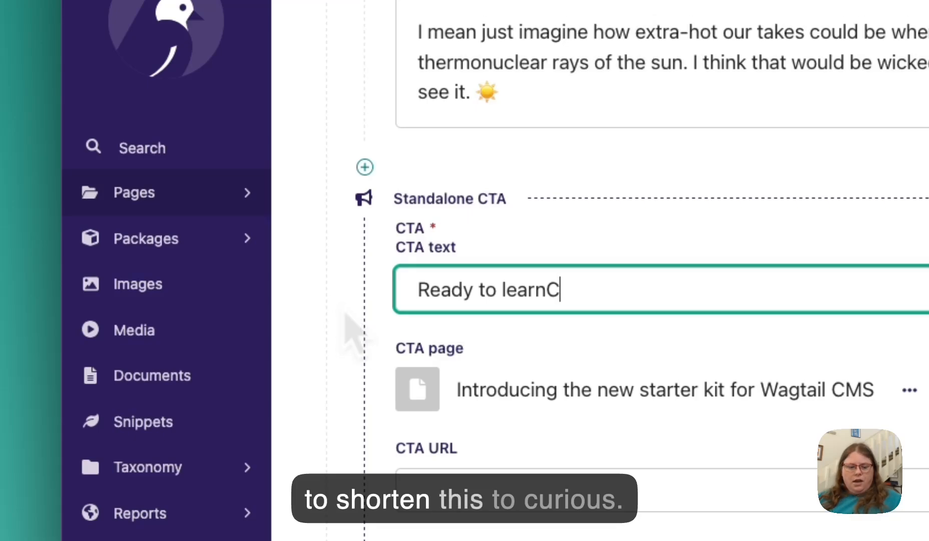
text(rr)
key(super+z)
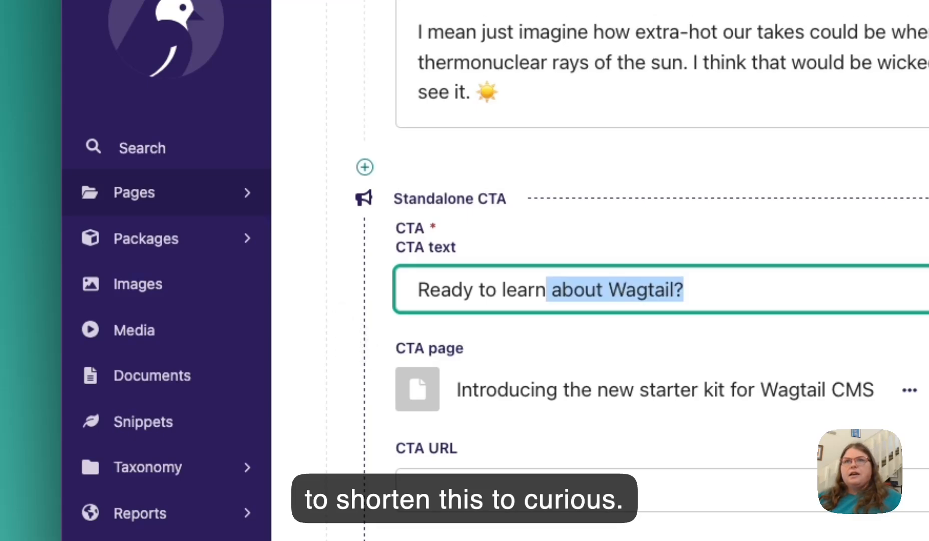
Step: Replace "Ready to learn" with "Curious" in the Standalone CTA text and save the page draft
click(544, 289)
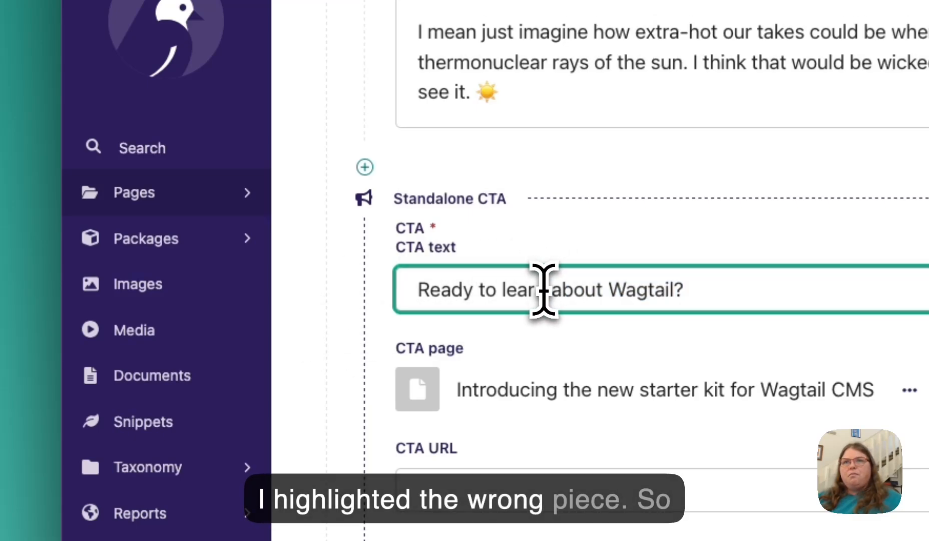
drag(545, 289, 373, 296)
text(Curious)
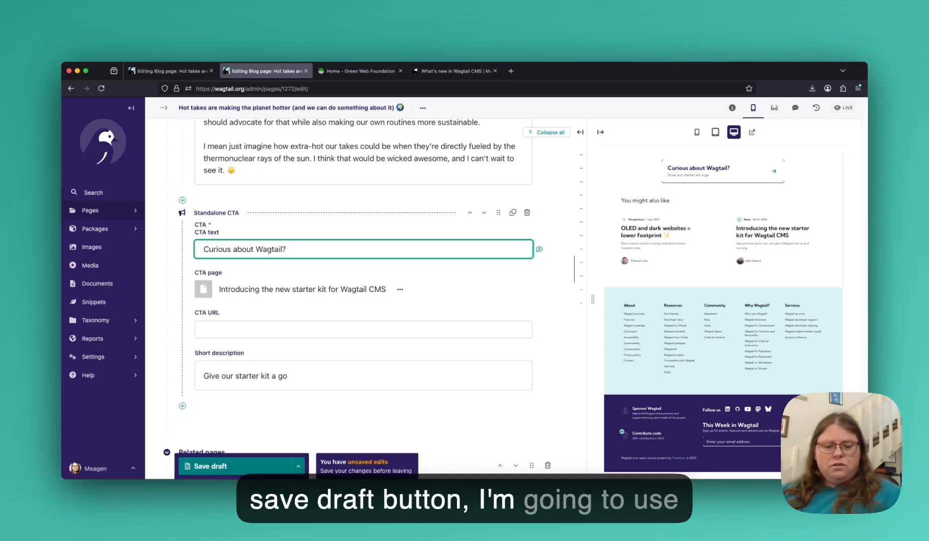
key(super+s)
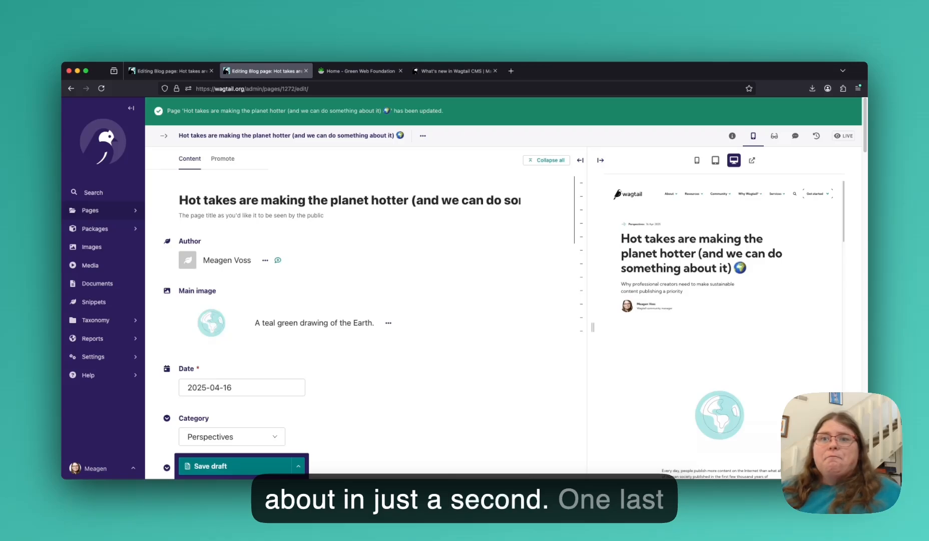
Step: Select the words "Green Web Foundation" in the paragraph under the "Find a greener hosting service" heading
scroll(356, 300, down, 20)
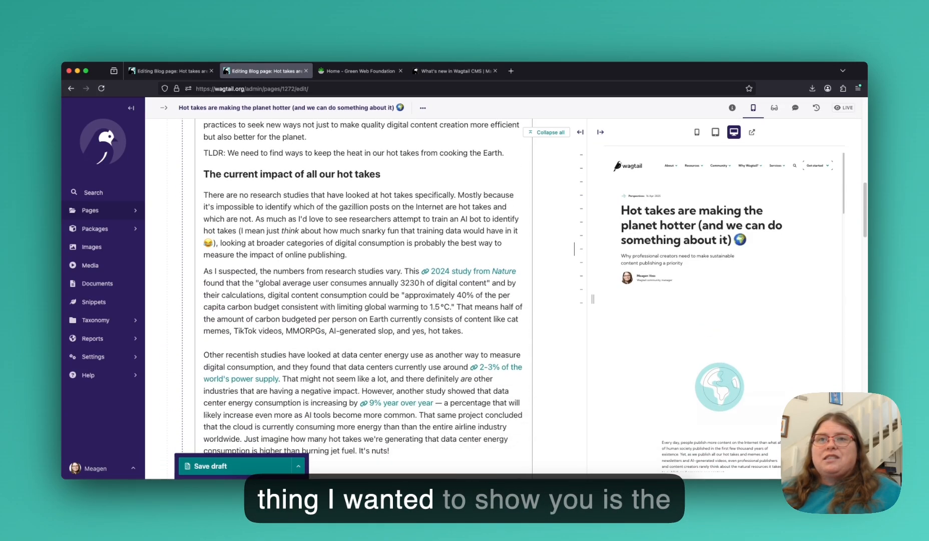
scroll(363, 296, down, 9)
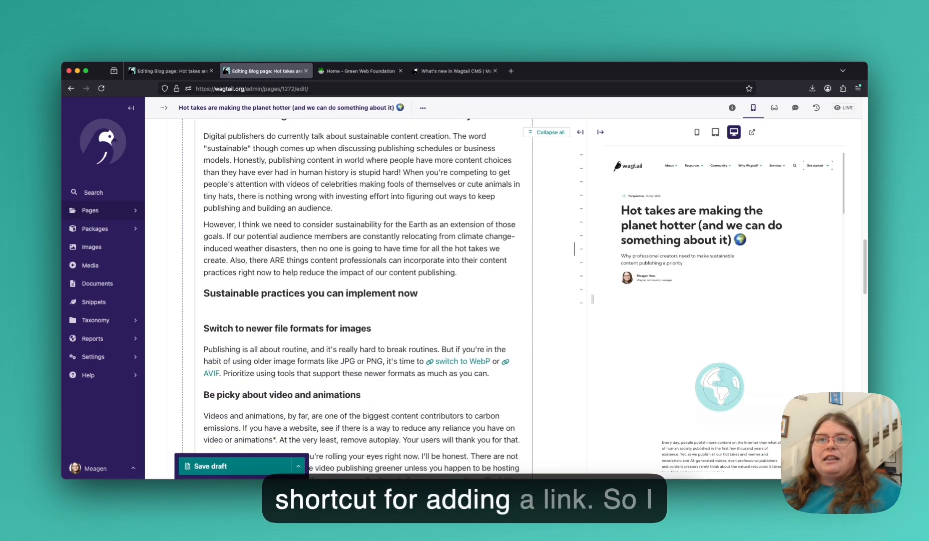
scroll(363, 296, down, 6)
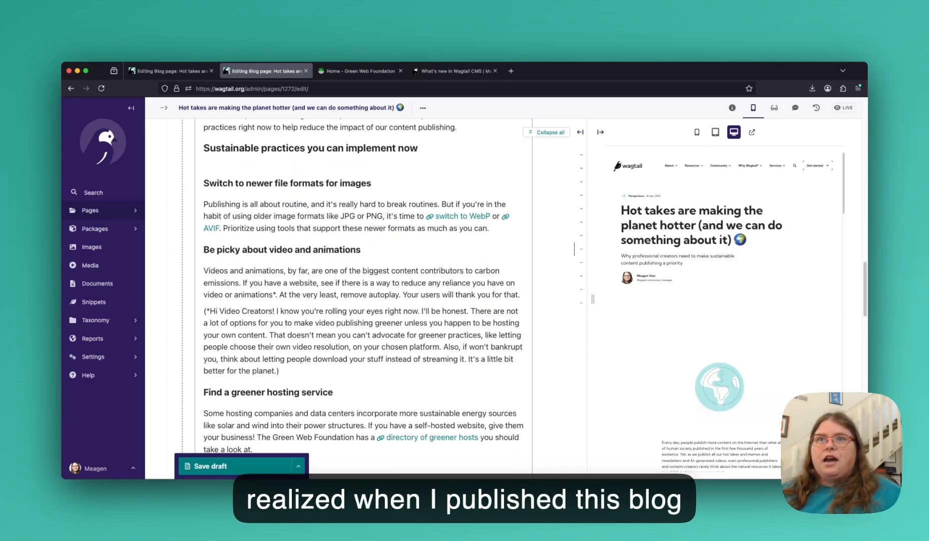
scroll(363, 295, down, 1)
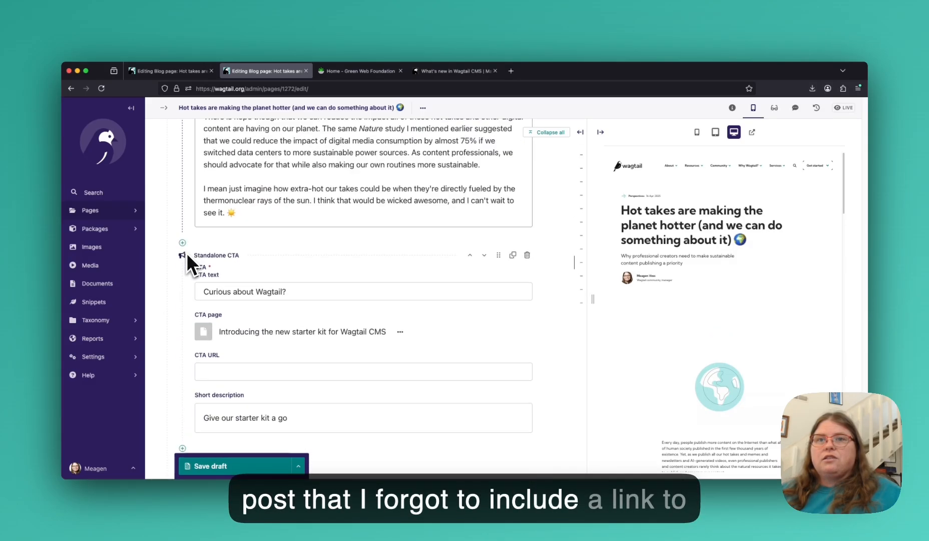
scroll(187, 263, up, 14)
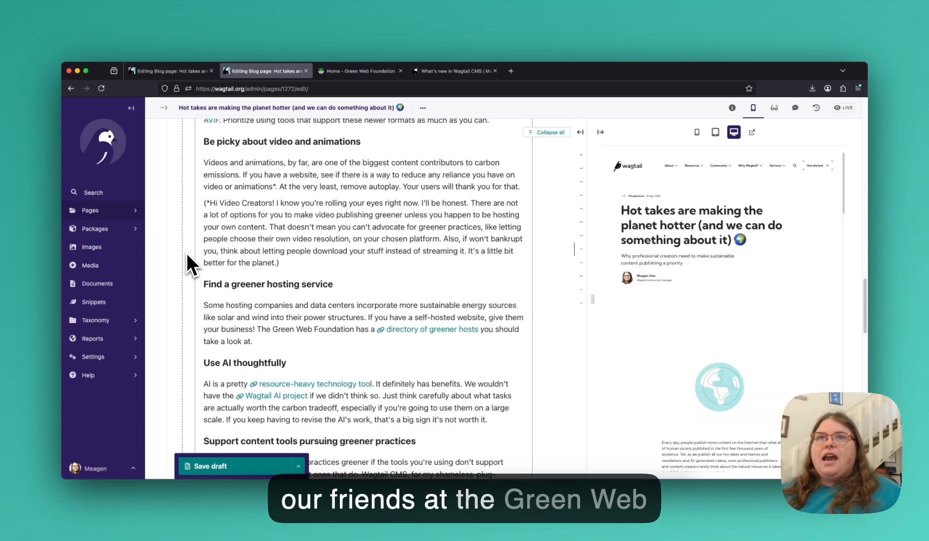
scroll(190, 263, up, 3)
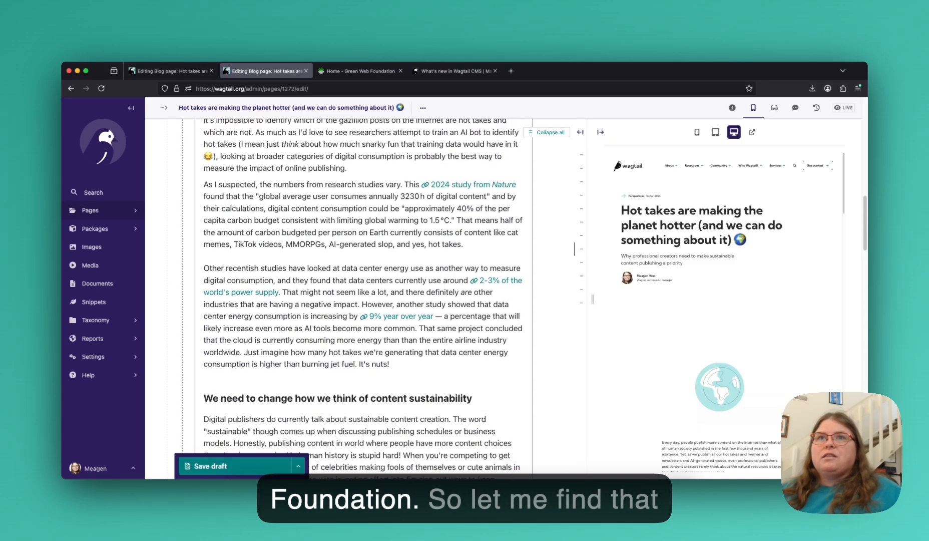
scroll(363, 296, down, 7)
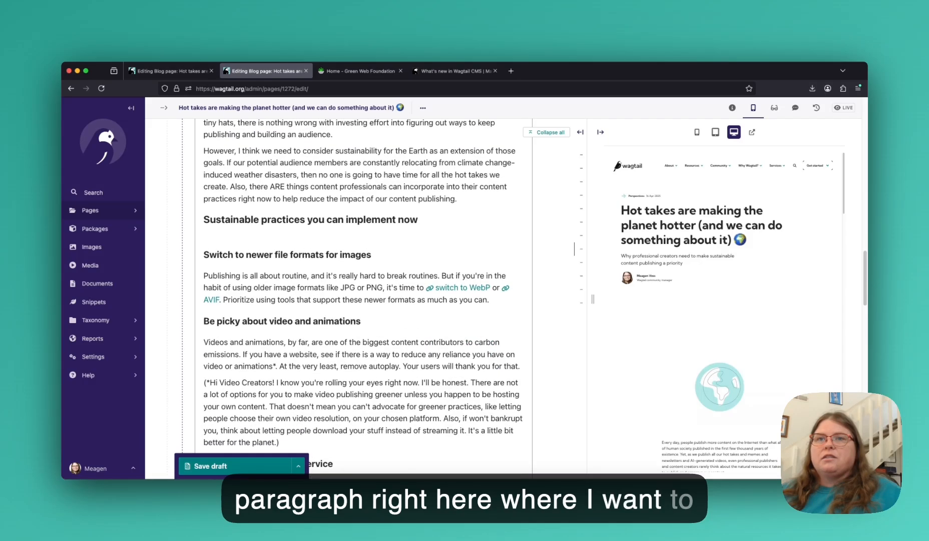
scroll(575, 249, down, 3)
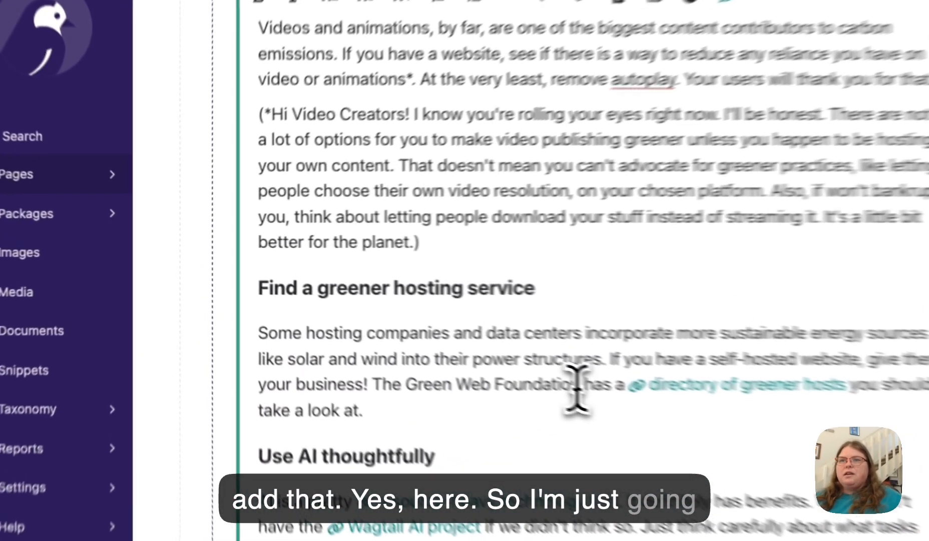
drag(354, 309, 274, 311)
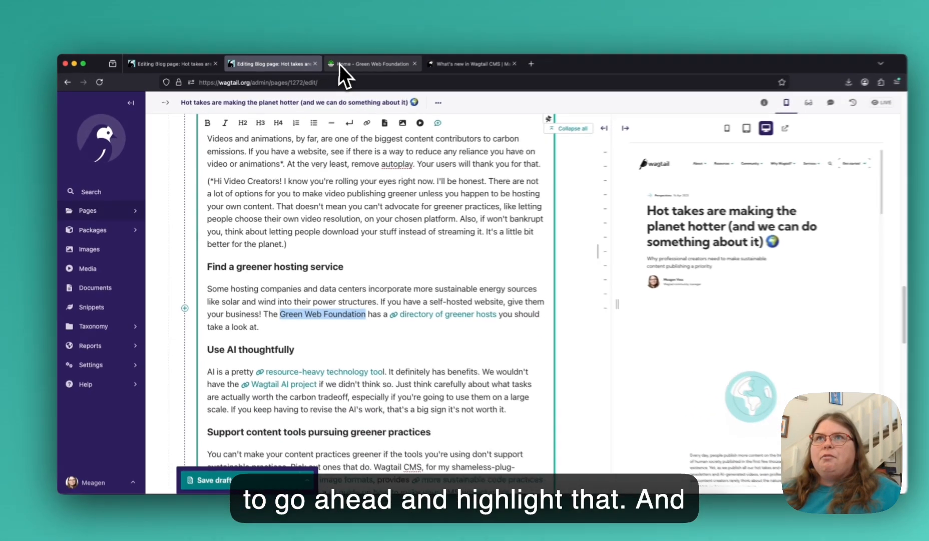
click(353, 69)
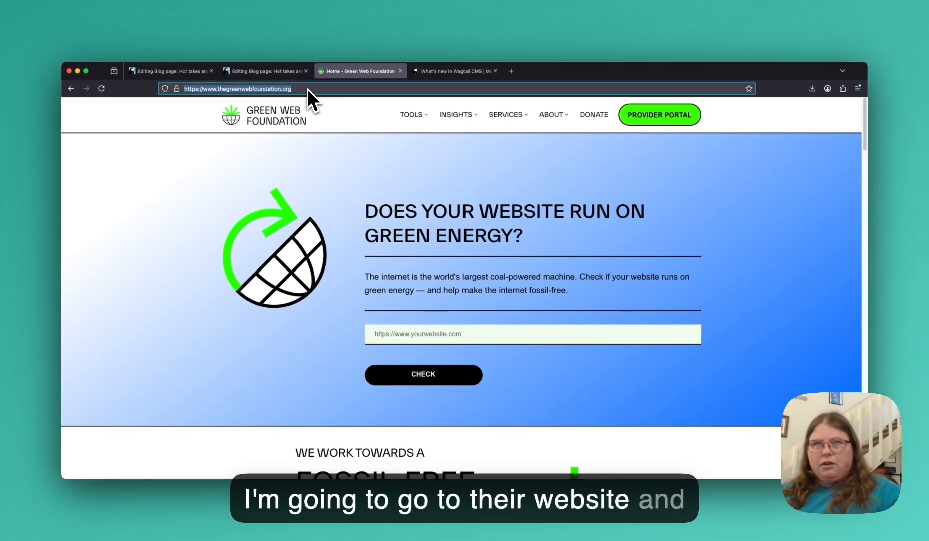
click(292, 74)
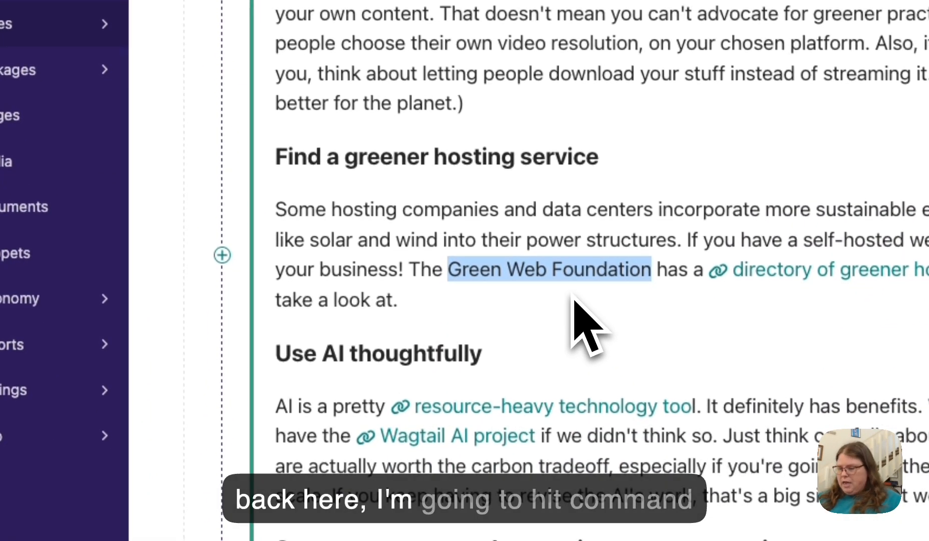
key(super+k)
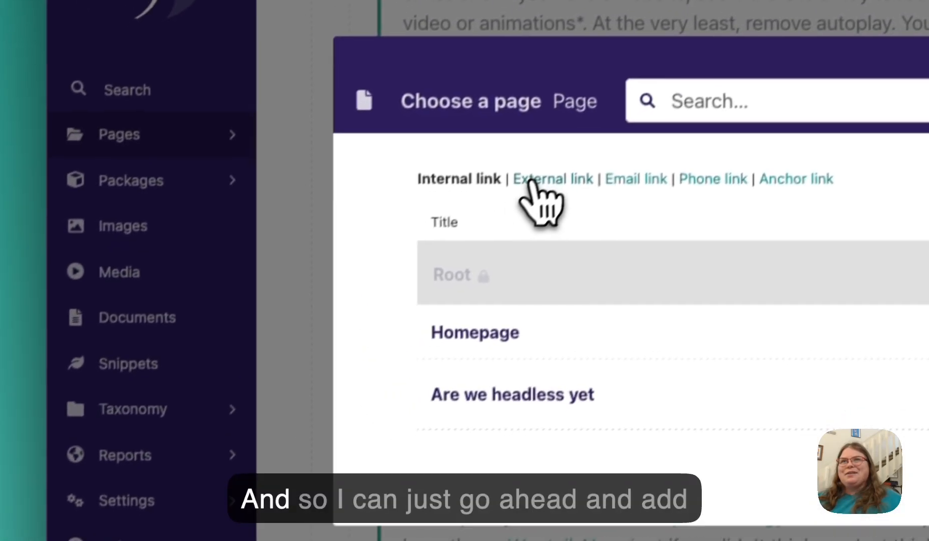
click(408, 69)
click(554, 238)
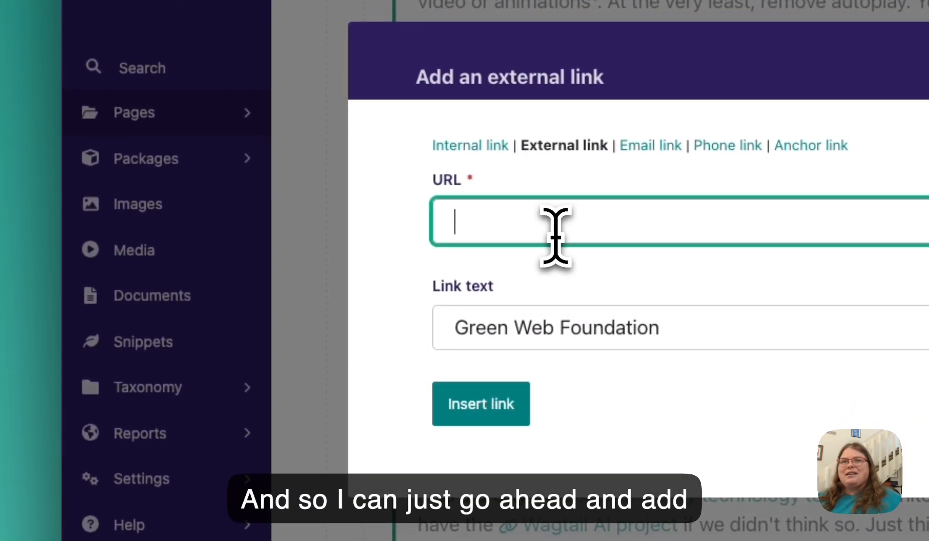
text(https://www.thegreenwebfoundation.org/)
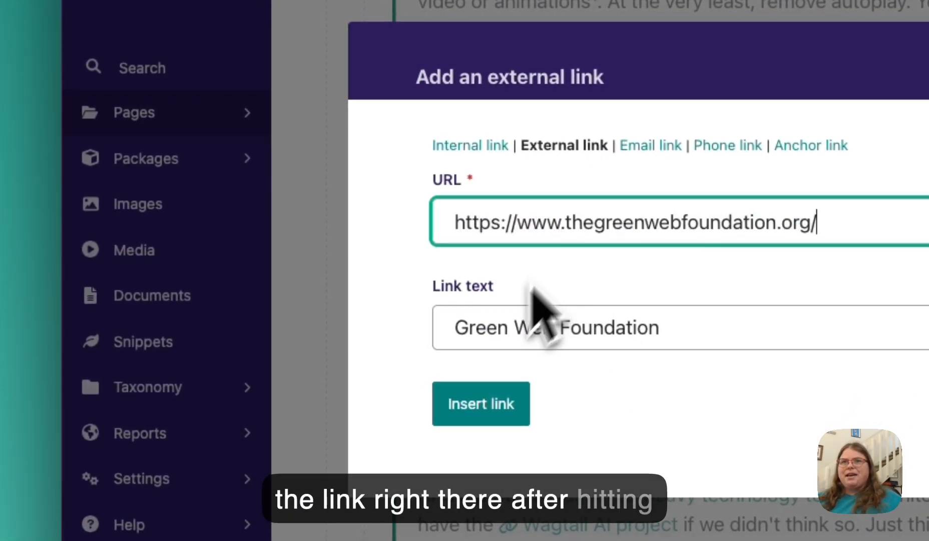
click(493, 398)
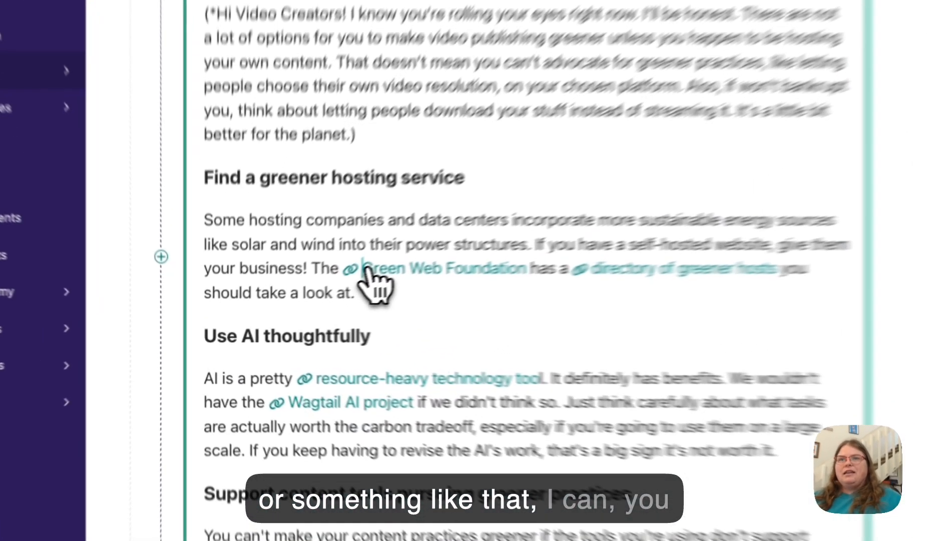
drag(283, 310, 364, 309)
mouse_move(614, 255)
mouse_down()
mouse_move(591, 261)
mouse_move(601, 263)
mouse_up()
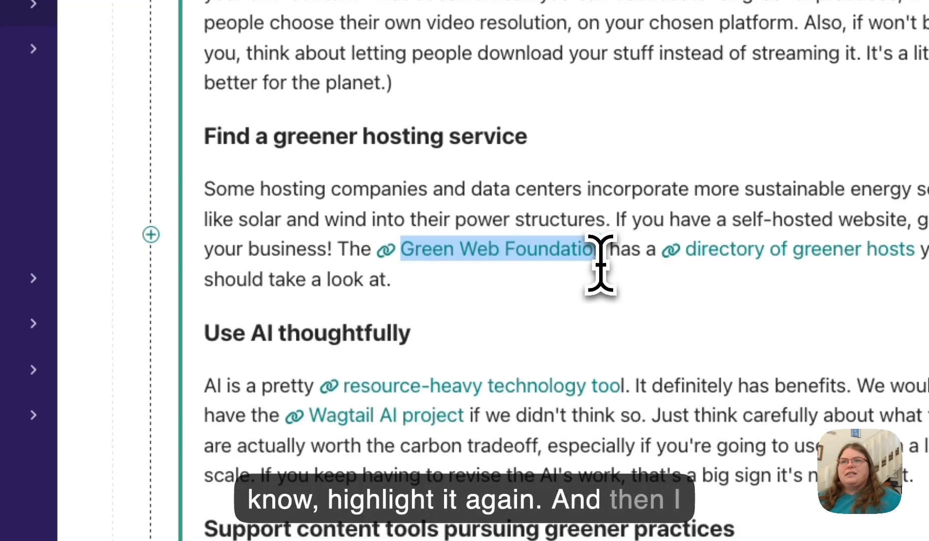
key(super+k)
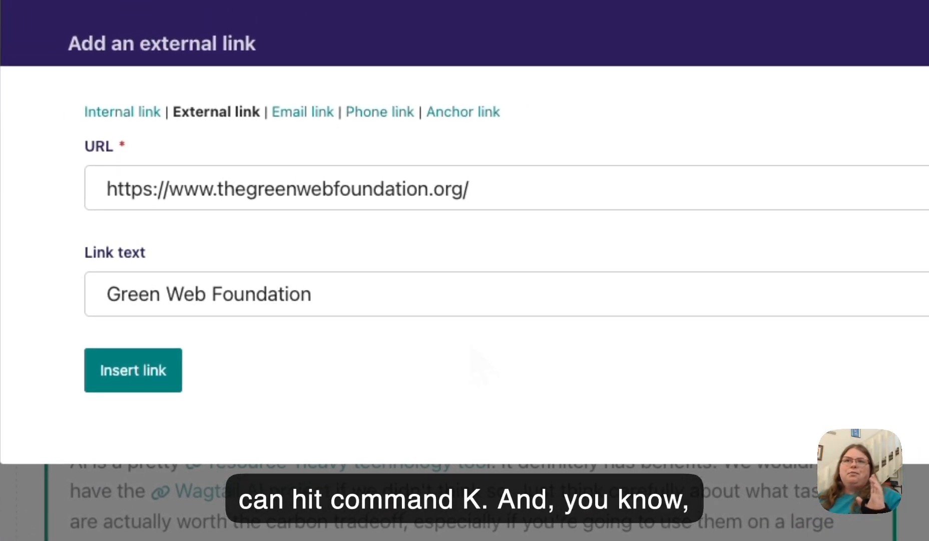
click(508, 192)
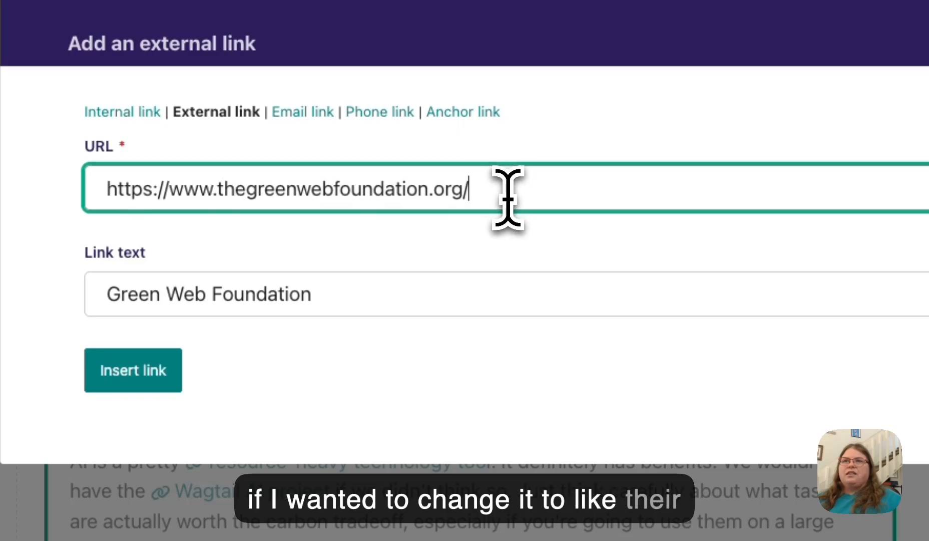
text(news)
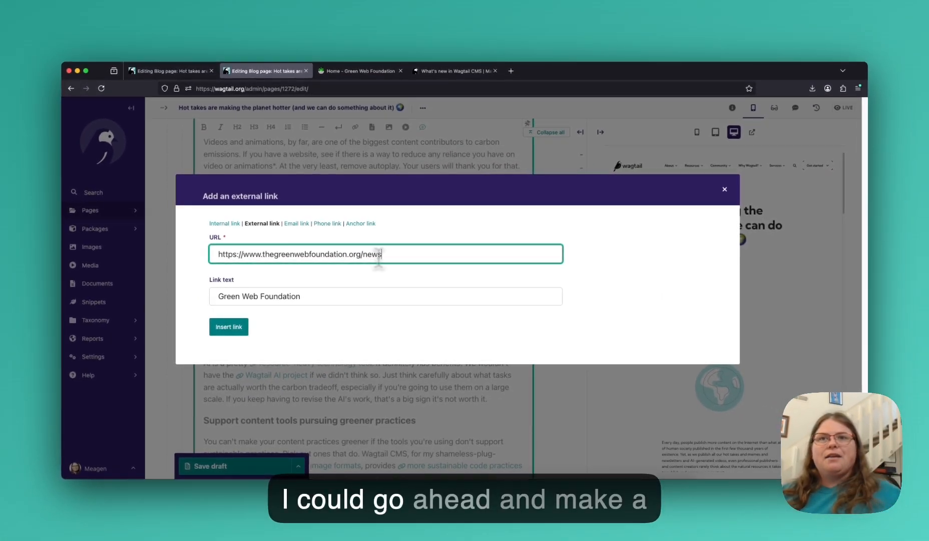
click(242, 328)
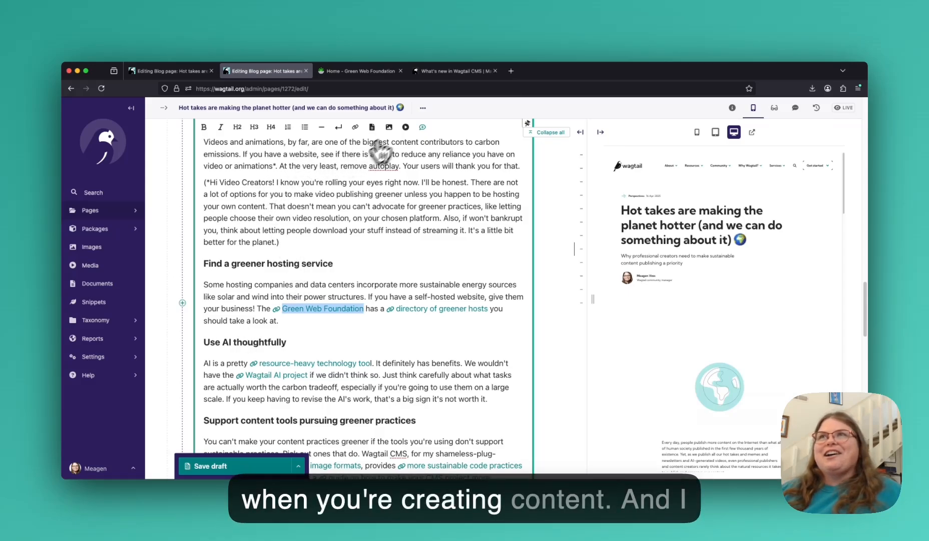
Step: Switch to the open "What's new in Wagtail CMS" blog post to show the May event announcement
click(442, 73)
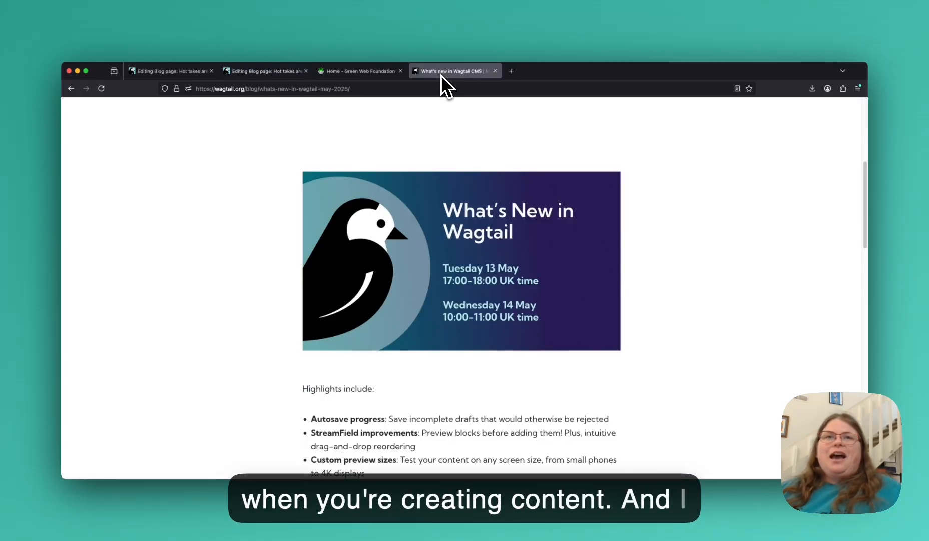